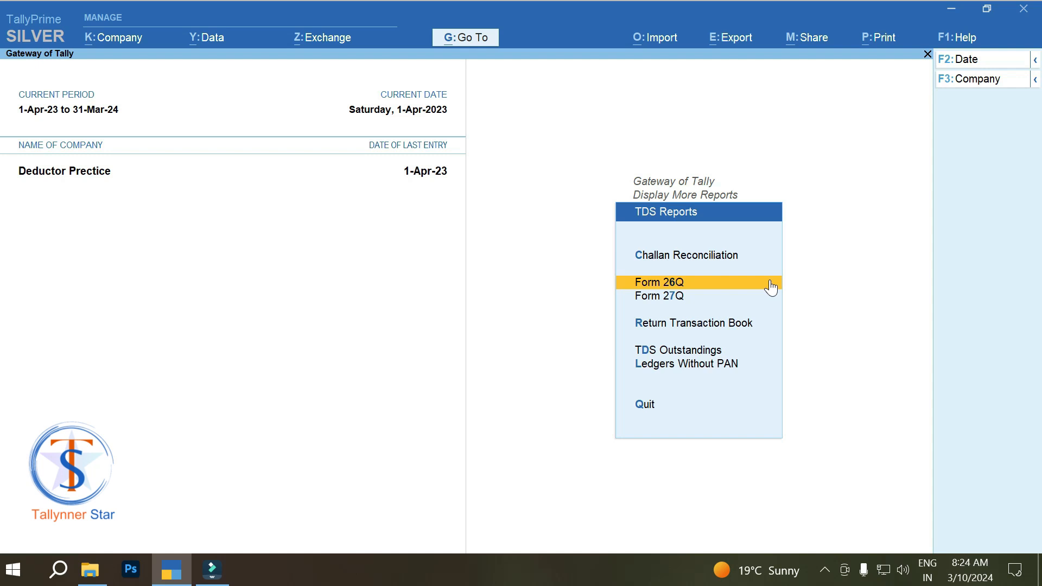
Step: Open the Form 26Q report and review its voucher summary down to the uncertain transactions
{"action": "left_click", "coordinate": [771, 282]}
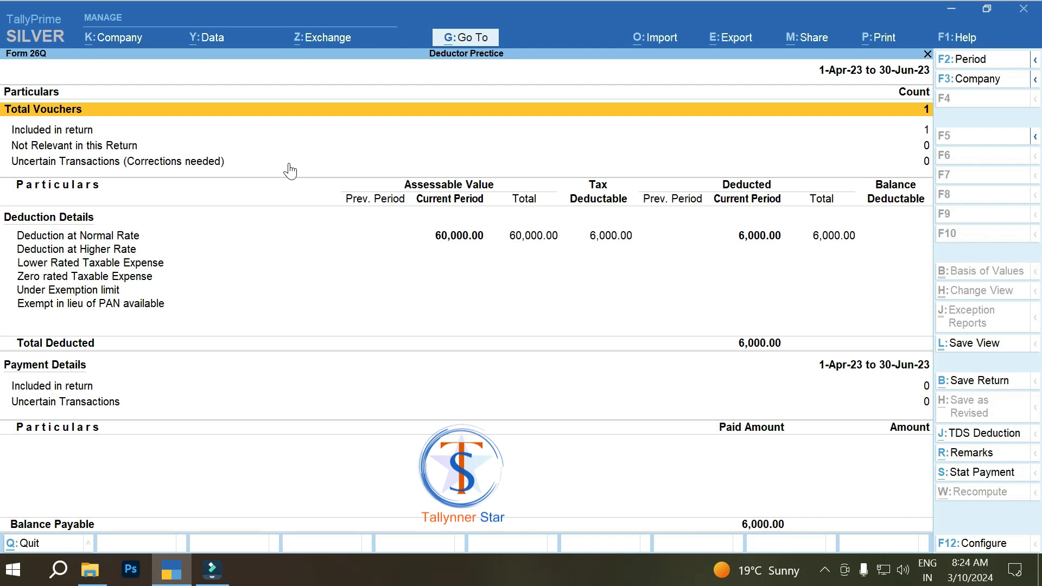
{"action": "key", "text": "Down"}
{"action": "key", "text": "Down"}
{"action": "key", "text": "Down"}
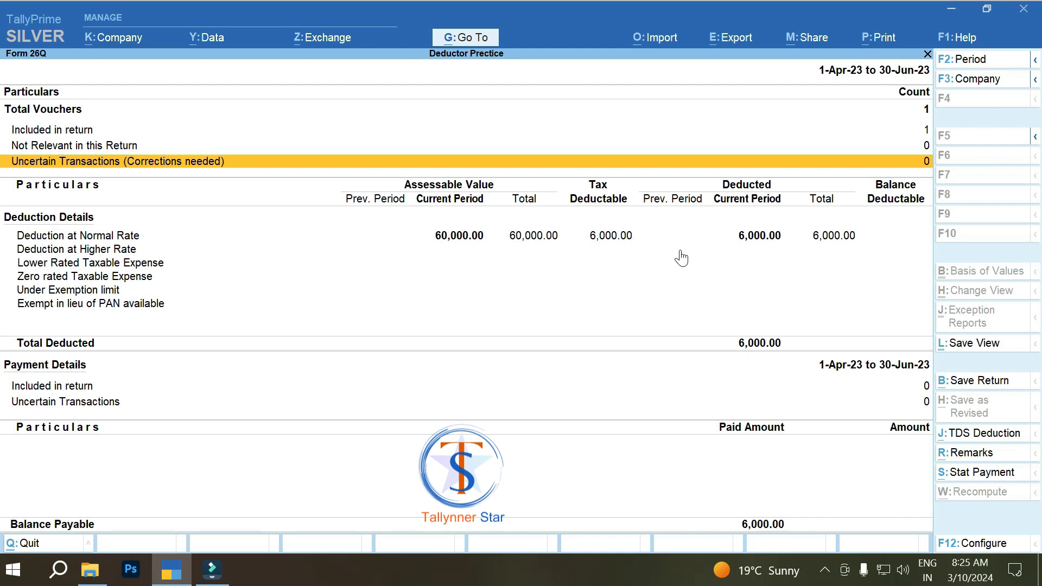
{"action": "key", "text": "alt+s"}
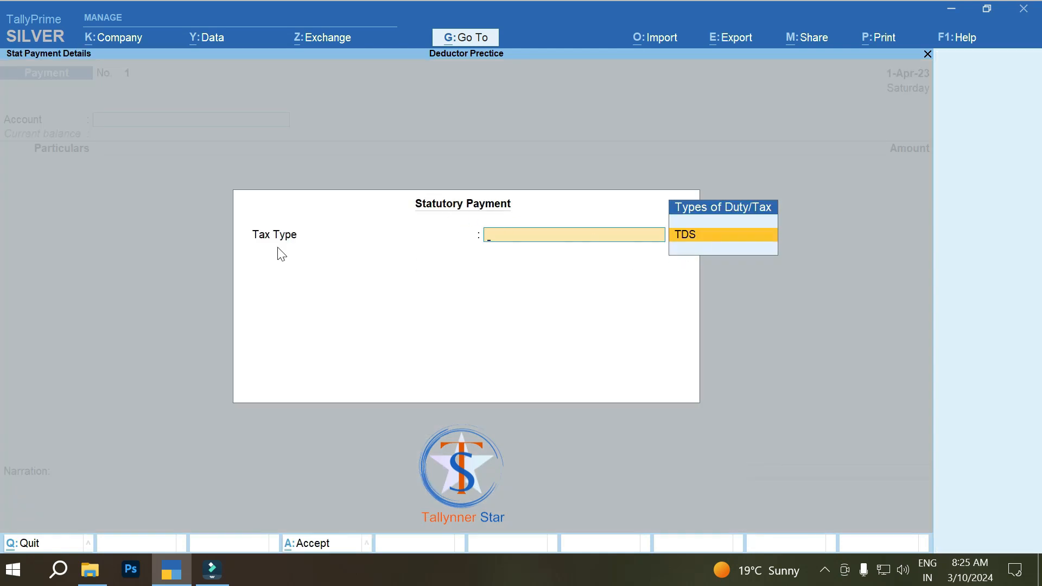
{"action": "left_click", "coordinate": [733, 235]}
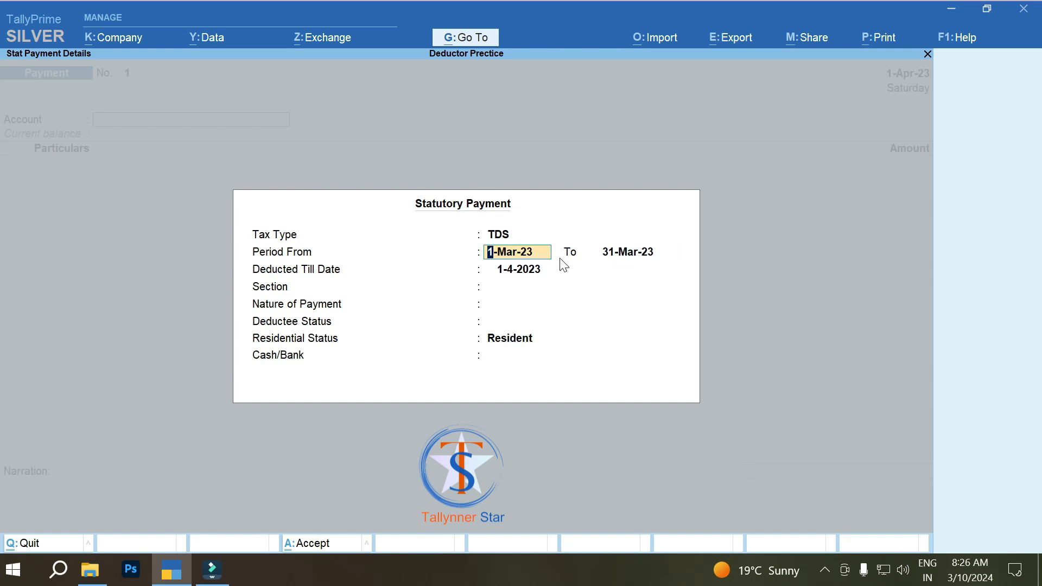
{"action": "key", "text": "BackSpace"}
{"action": "key", "text": "Escape"}
Step: Start a payment voucher from the Gateway of Tally and autofill it as a Stat Payment with tax type TDS
{"action": "key", "text": "Up"}
{"action": "key", "text": "Up"}
{"action": "key", "text": "Up"}
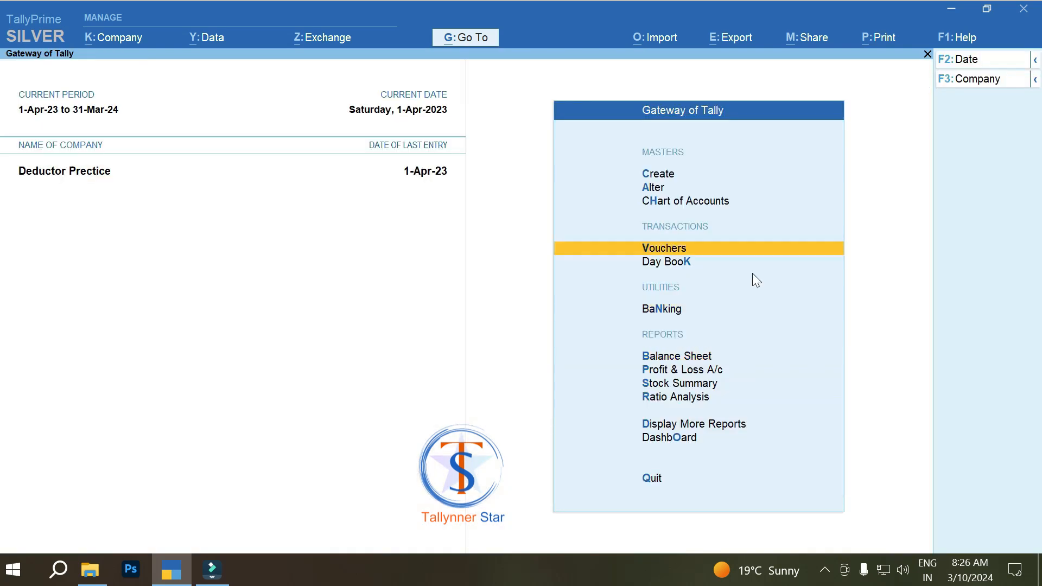
{"action": "key", "text": "Return"}
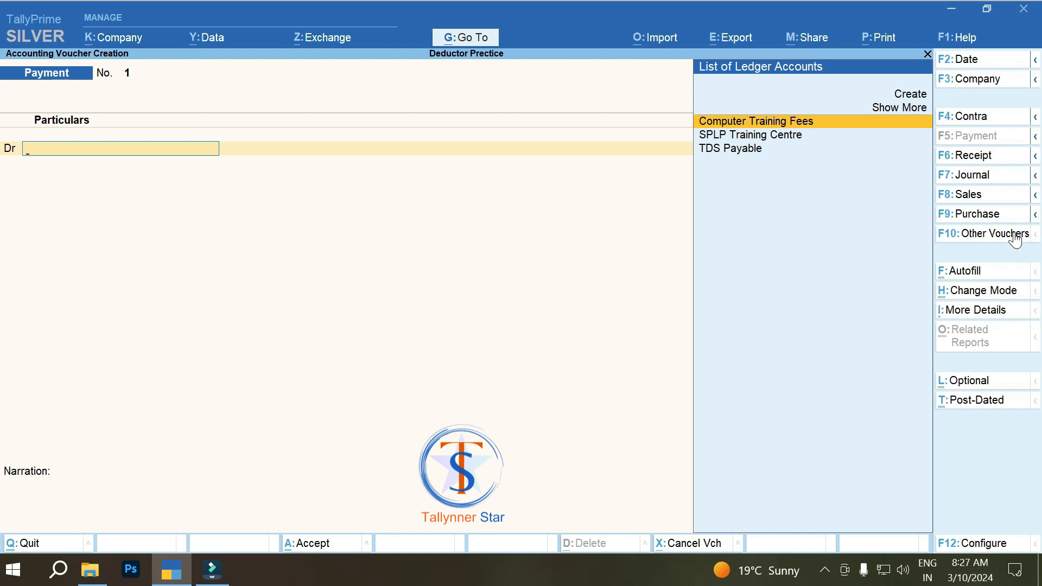
{"action": "left_click", "coordinate": [970, 275]}
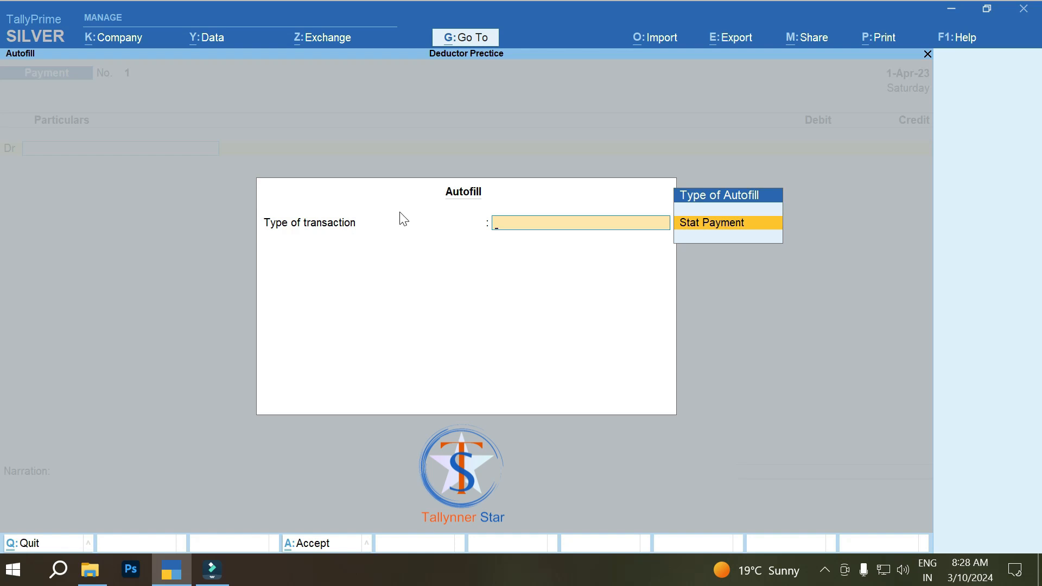
{"action": "key", "text": "Return"}
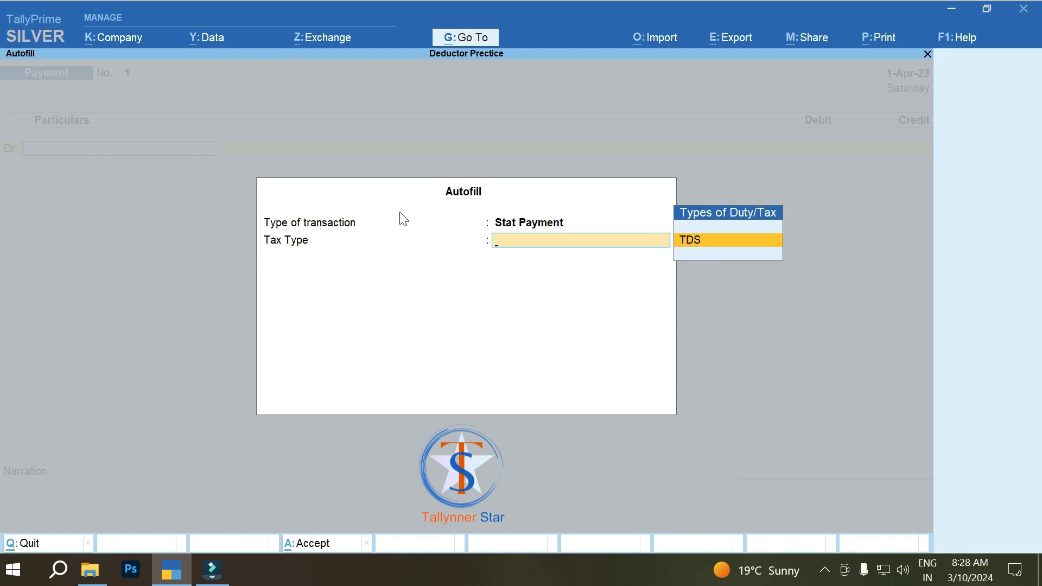
{"action": "key", "text": "Return"}
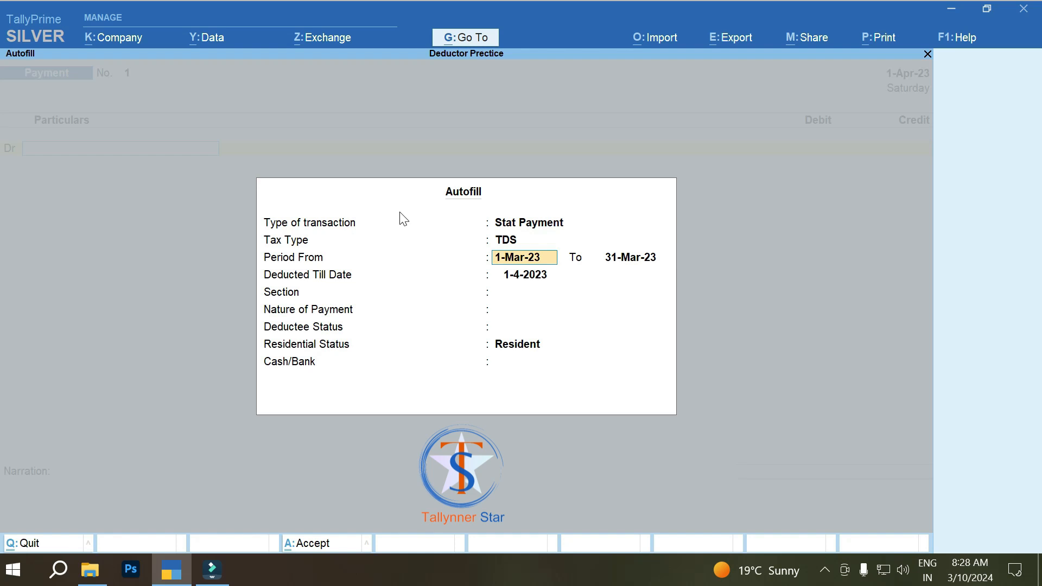
Step: Keep the autofill period and deducted till date, and choose section 194J with Fees for Professional Services as the nature of payment
{"action": "key", "text": "Return"}
{"action": "key", "text": "Return"}
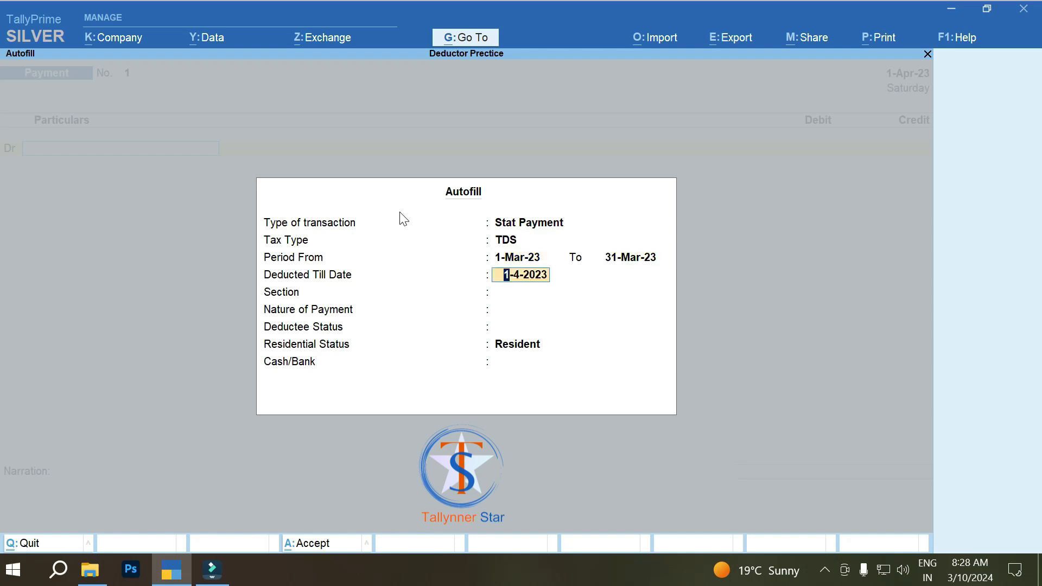
{"action": "key", "text": "Return"}
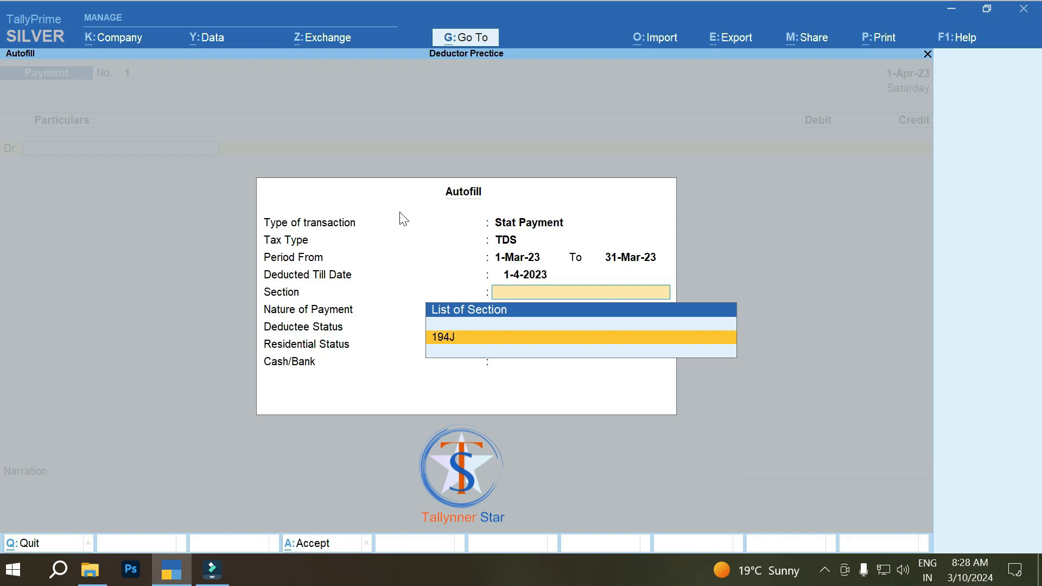
{"action": "key", "text": "Return"}
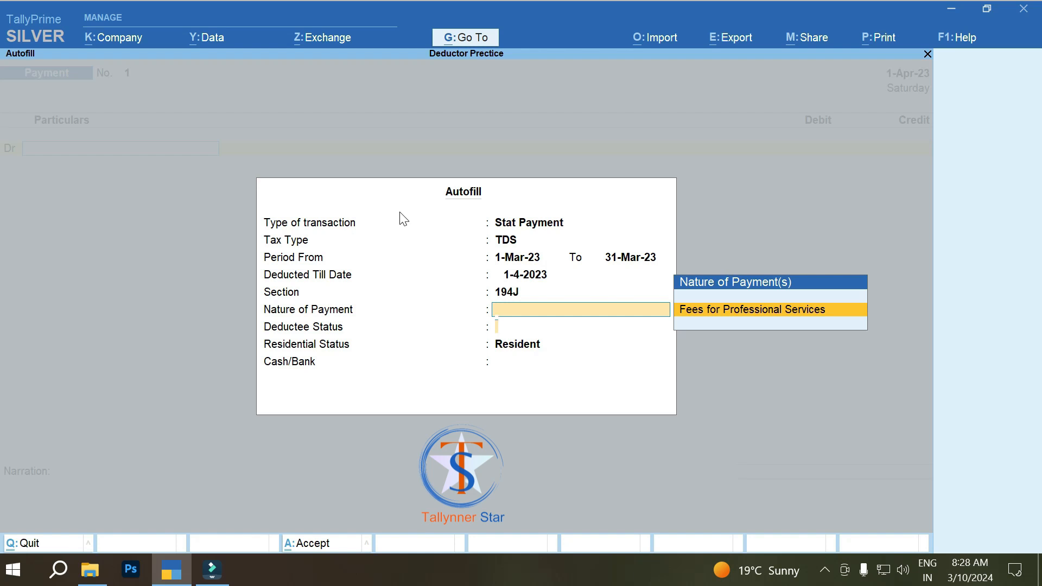
{"action": "key", "text": "Return"}
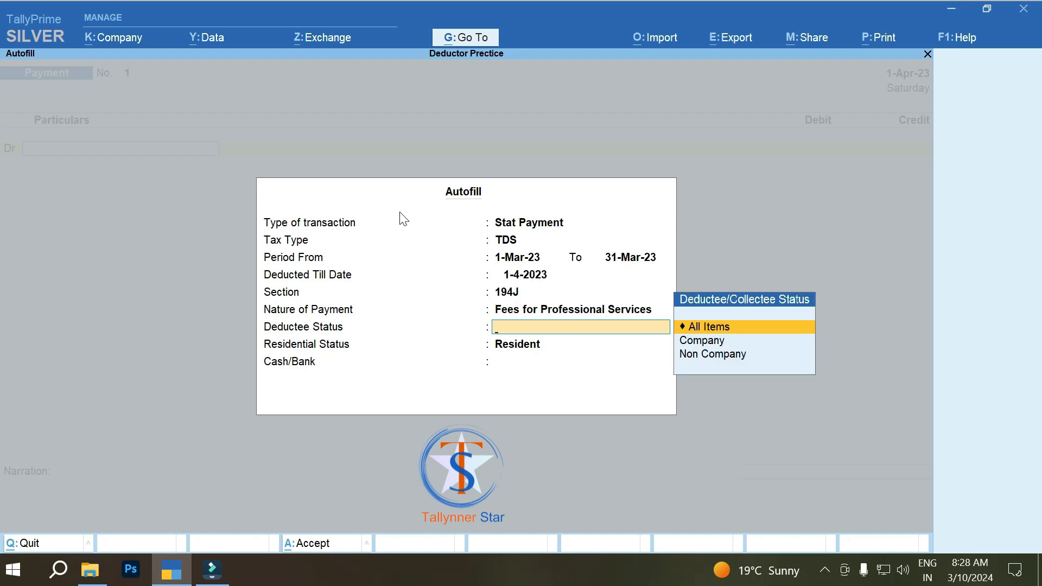
Step: Complete the autofill with deductee status Non Company, residential status Resident and Cash as the account, and discard the resulting voucher
{"action": "key", "text": "Down"}
{"action": "key", "text": "Down"}
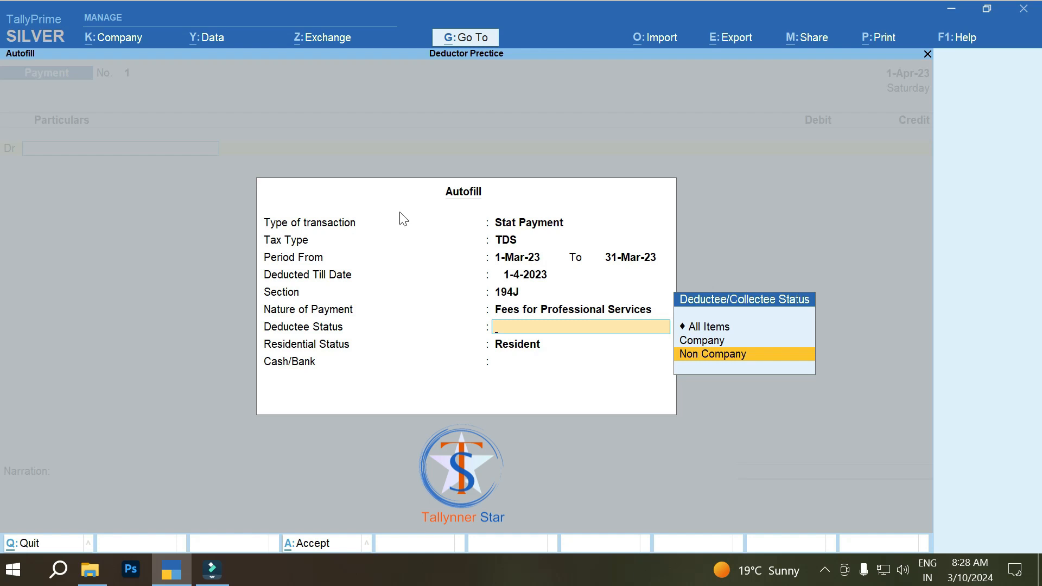
{"action": "key", "text": "Return"}
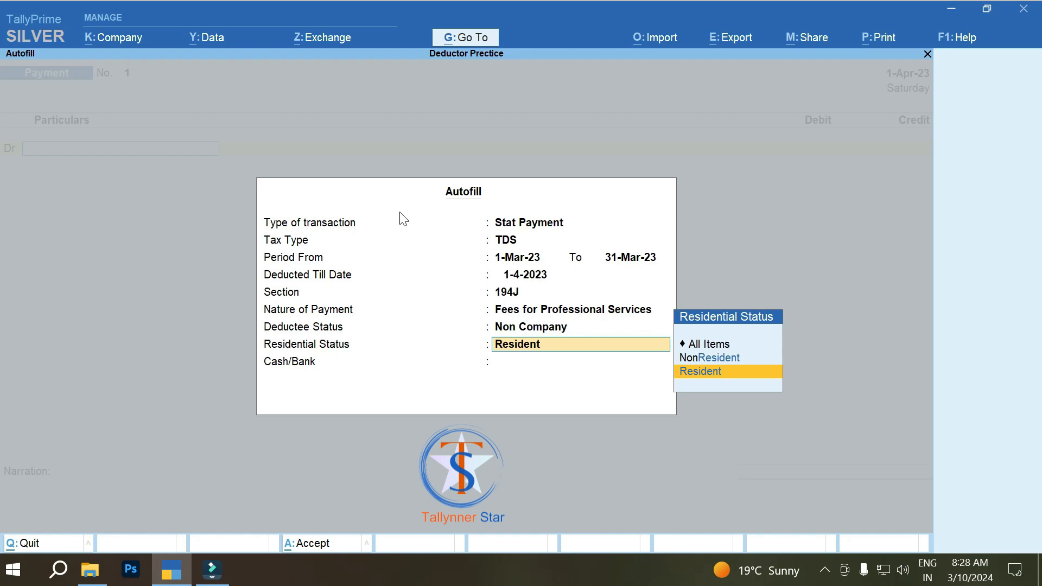
{"action": "key", "text": "Return"}
{"action": "key", "text": "Return"}
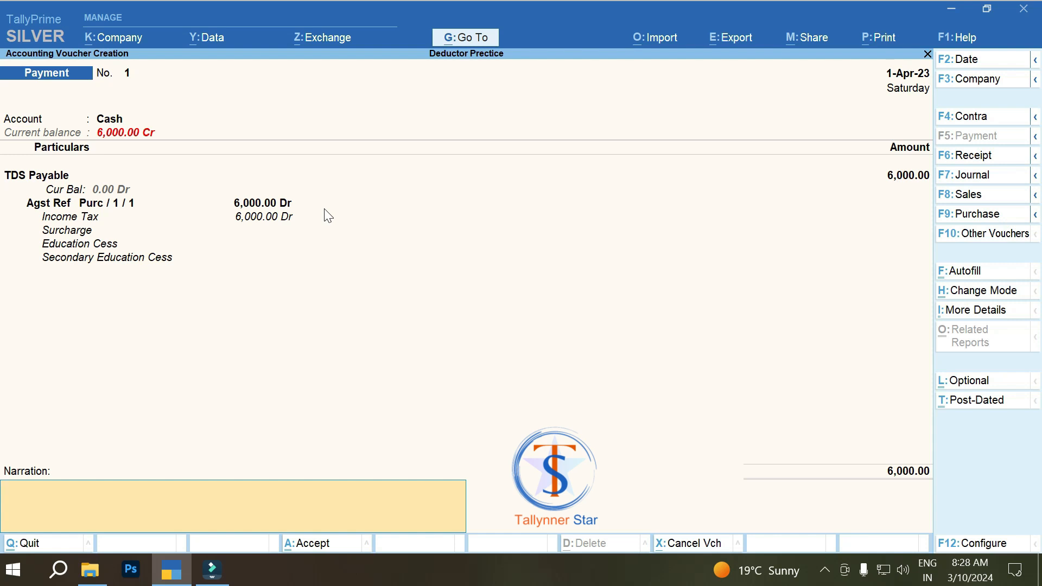
{"action": "key", "text": "Escape"}
{"action": "key", "text": "y"}
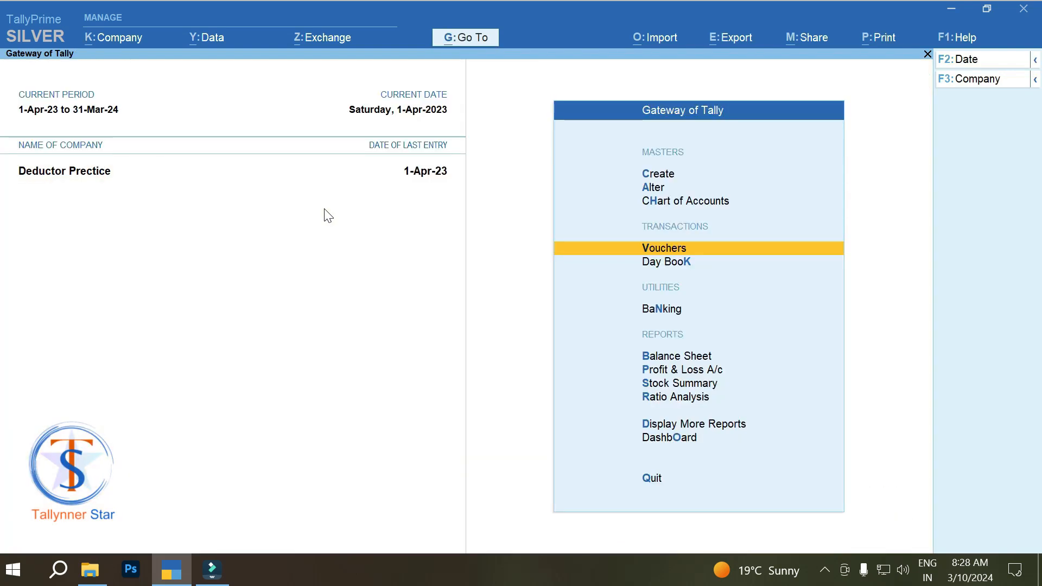
Step: Start a payment voucher and debit TDS Payable 6,000.00 against reference Purc / 1 / 1 of SPLP Training Centre
{"action": "key", "text": "Return"}
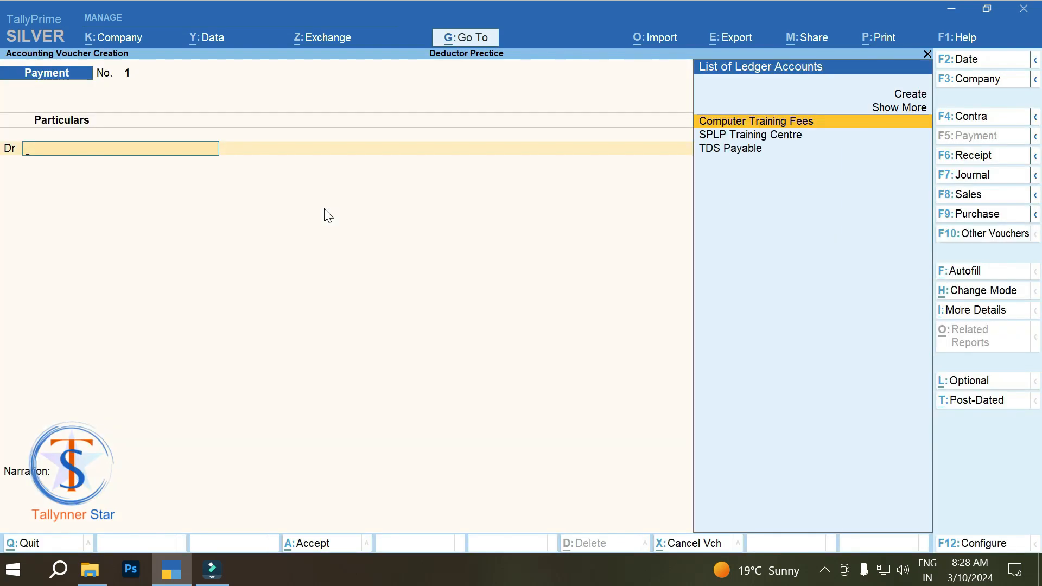
{"action": "key", "text": "Down"}
{"action": "key", "text": "Down"}
{"action": "key", "text": "Return"}
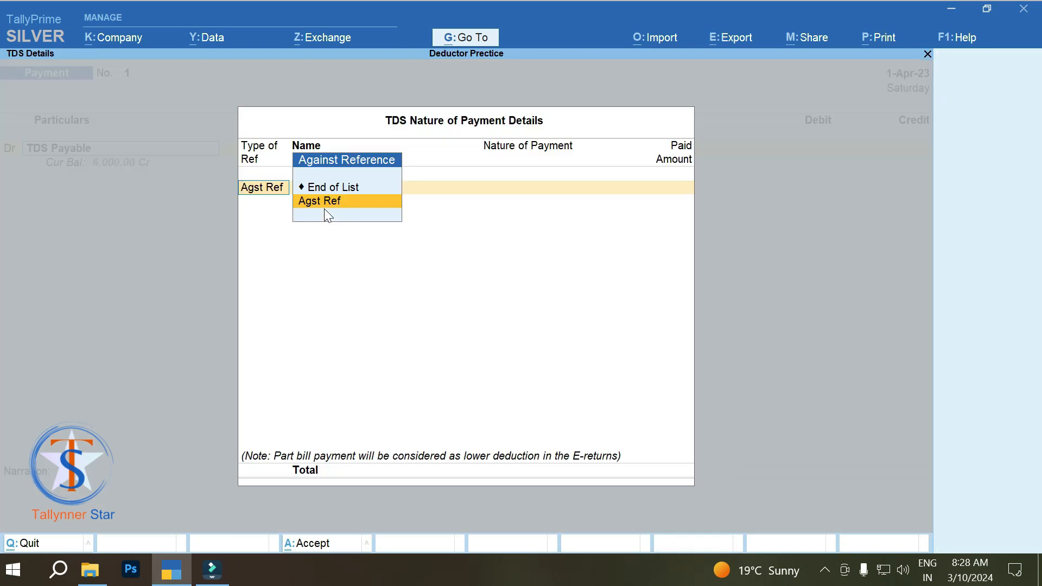
{"action": "key", "text": "Return"}
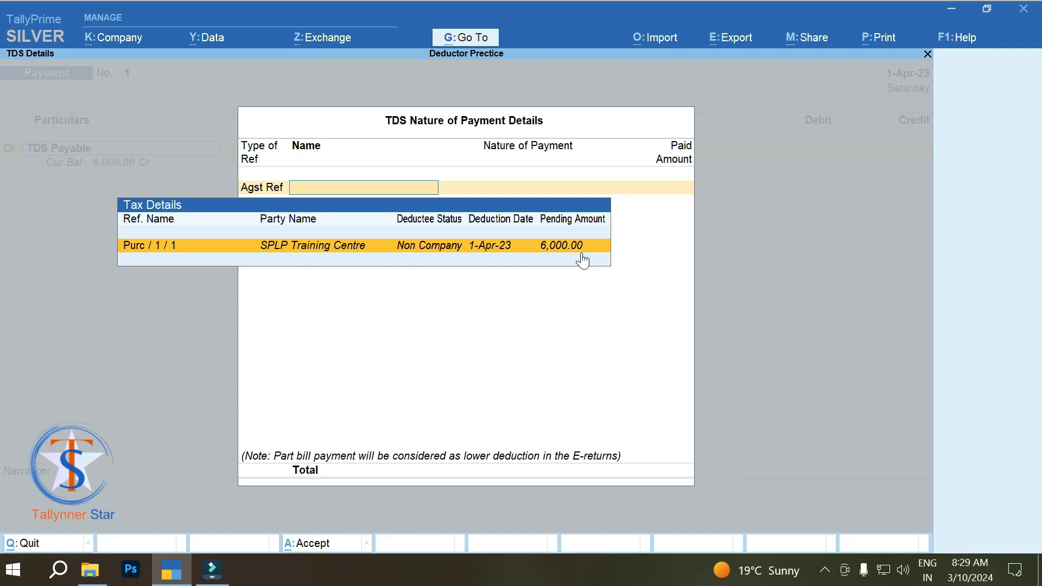
{"action": "key", "text": "Return"}
{"action": "key", "text": "Return"}
{"action": "key", "text": "Return"}
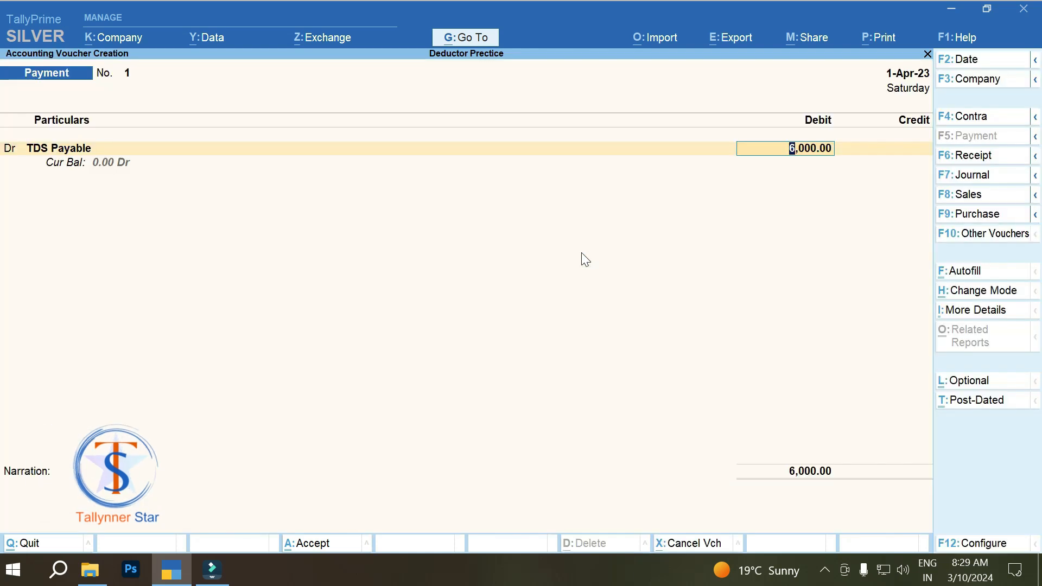
{"action": "key", "text": "Return"}
{"action": "key", "text": "Return"}
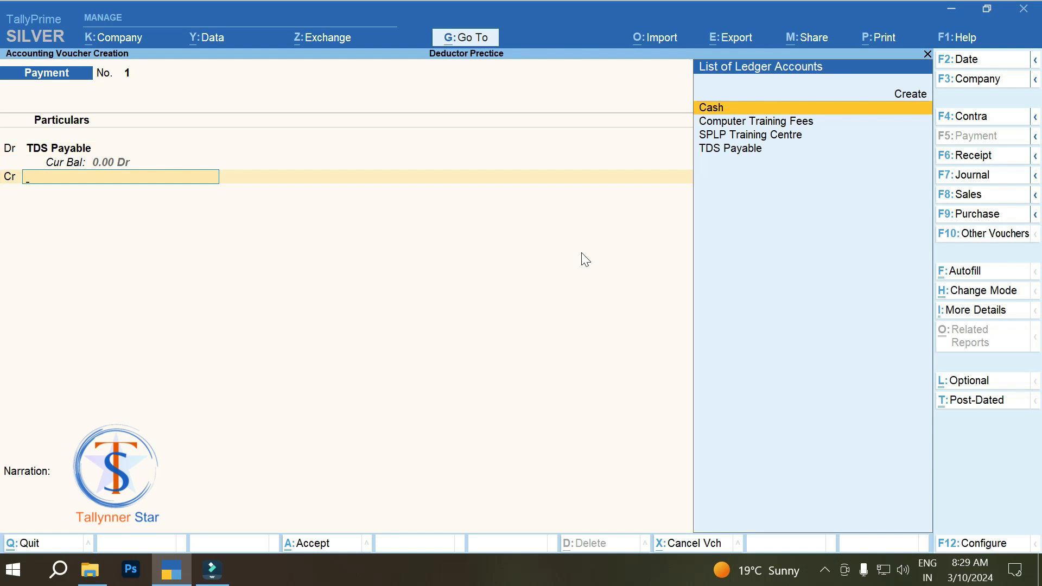
Step: Credit Cash with 6,000.00 and save the payment voucher without a narration
{"action": "key", "text": "Return"}
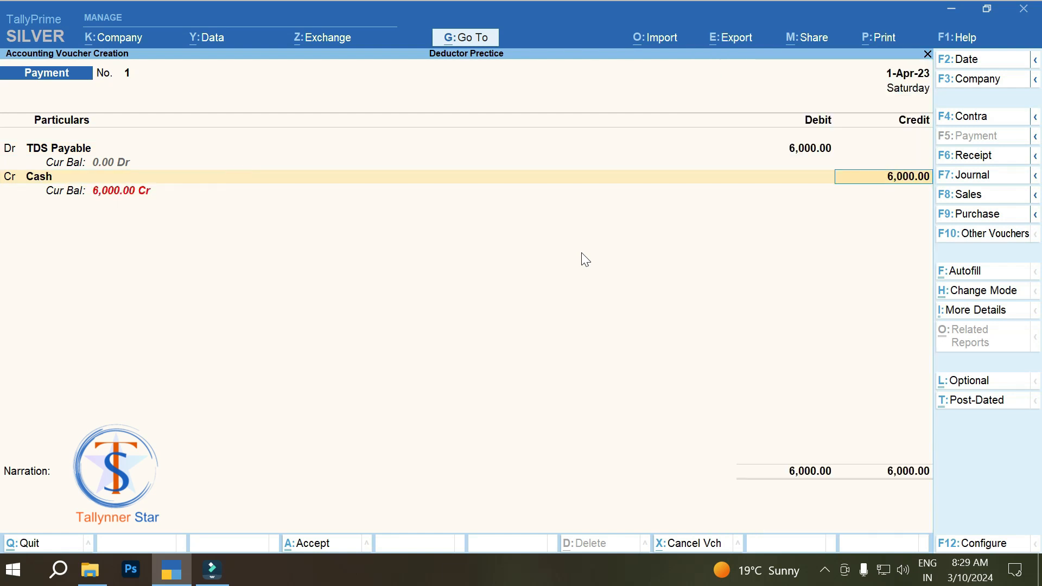
{"action": "key", "text": "Return"}
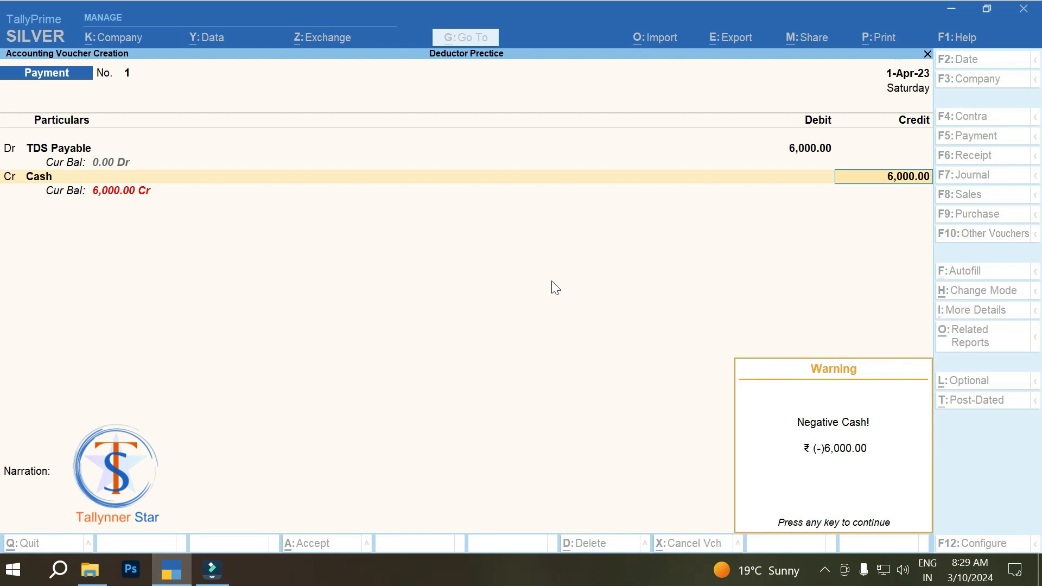
{"action": "key", "text": "Return"}
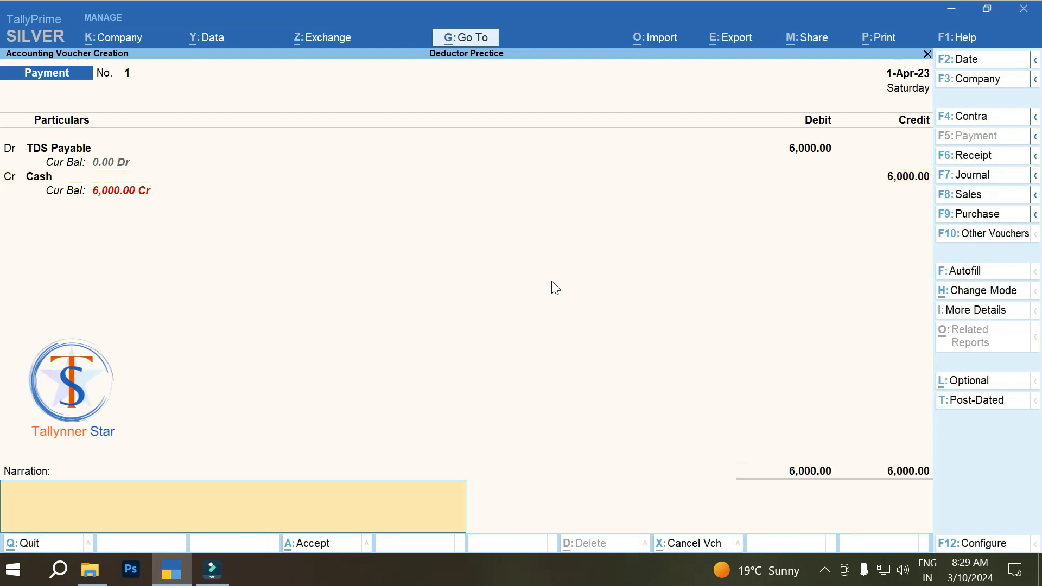
{"action": "key", "text": "ctrl+a"}
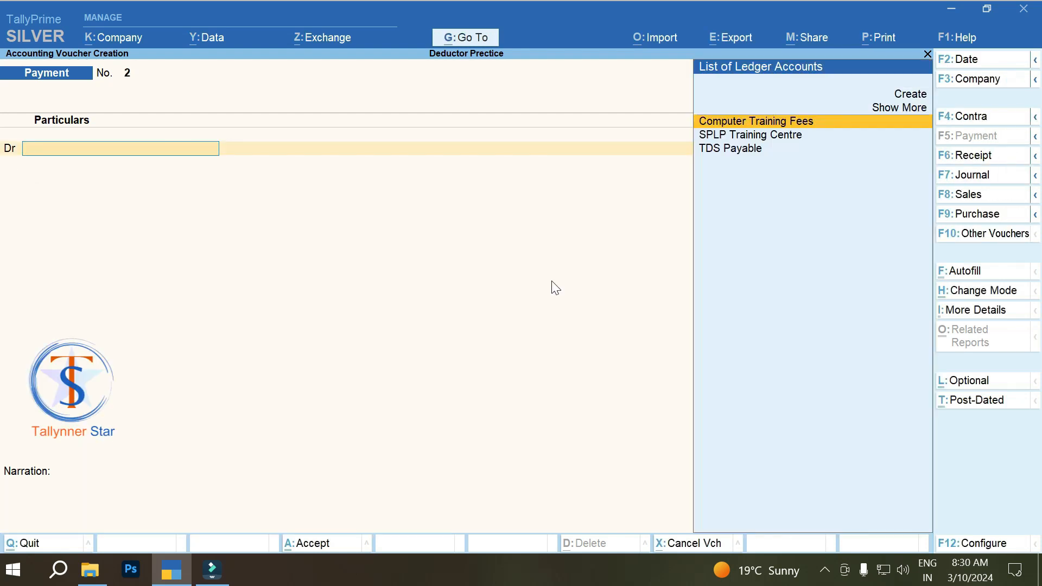